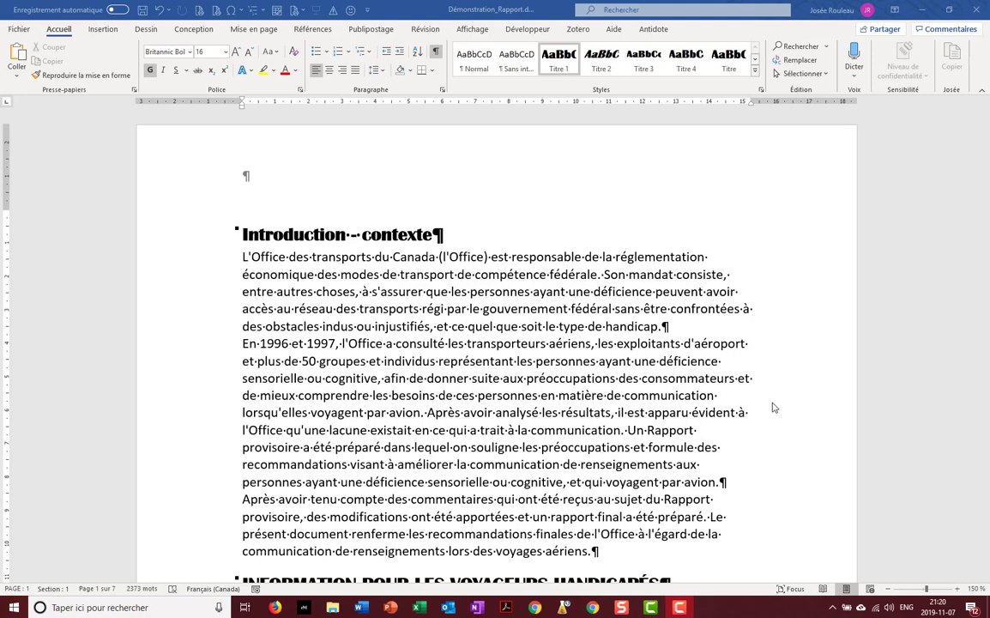
Insert an odd-page section break (Page impaire) immediately before the "Introduction - contexte" heading.
{"action": "left_click", "coordinate": [241, 235]}
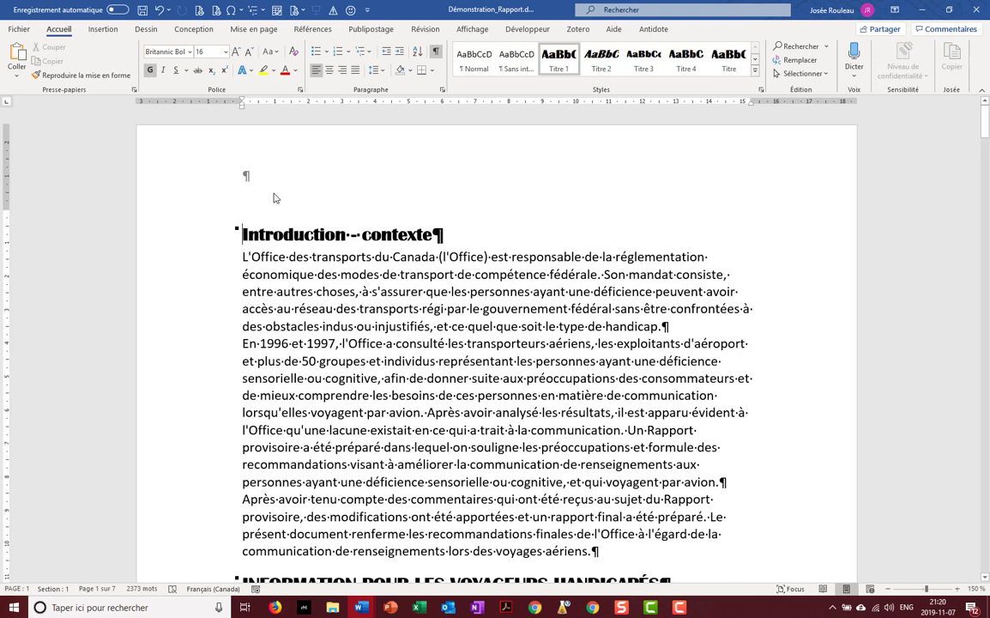
{"action": "left_click", "coordinate": [247, 32]}
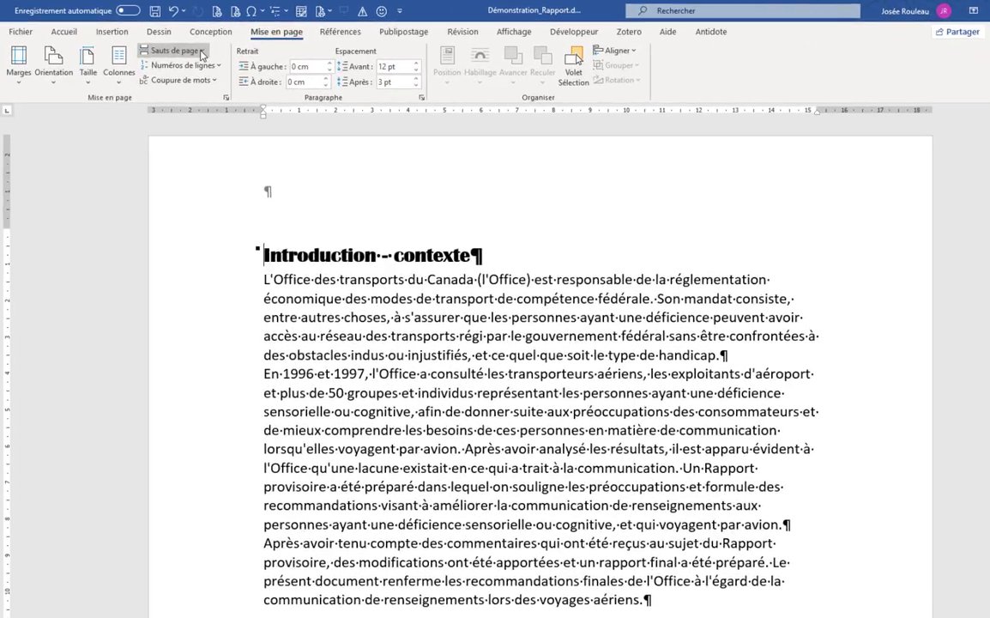
{"action": "left_click", "coordinate": [185, 46]}
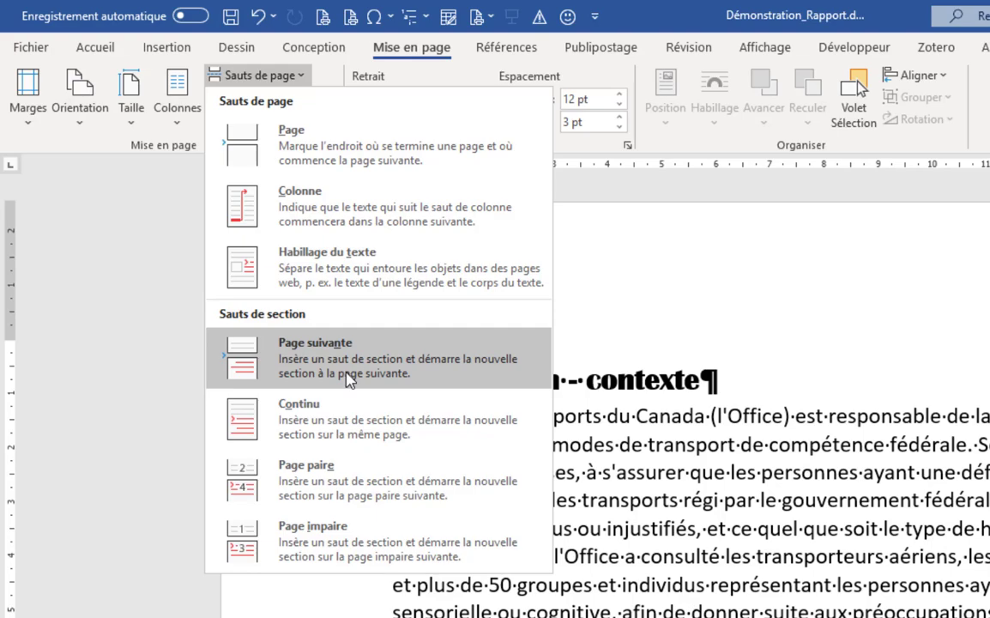
{"action": "left_click", "coordinate": [360, 542]}
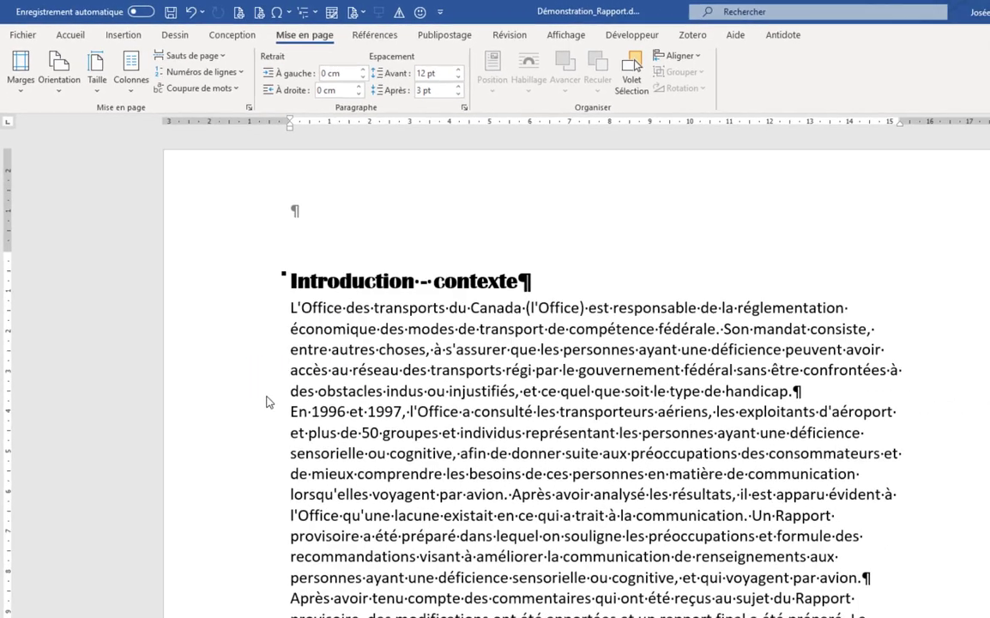
Add an empty paragraph before the section break on the first page and give it the Sans interligne style.
{"action": "scroll", "coordinate": [334, 375], "scroll_direction": "up", "scroll_amount": 7}
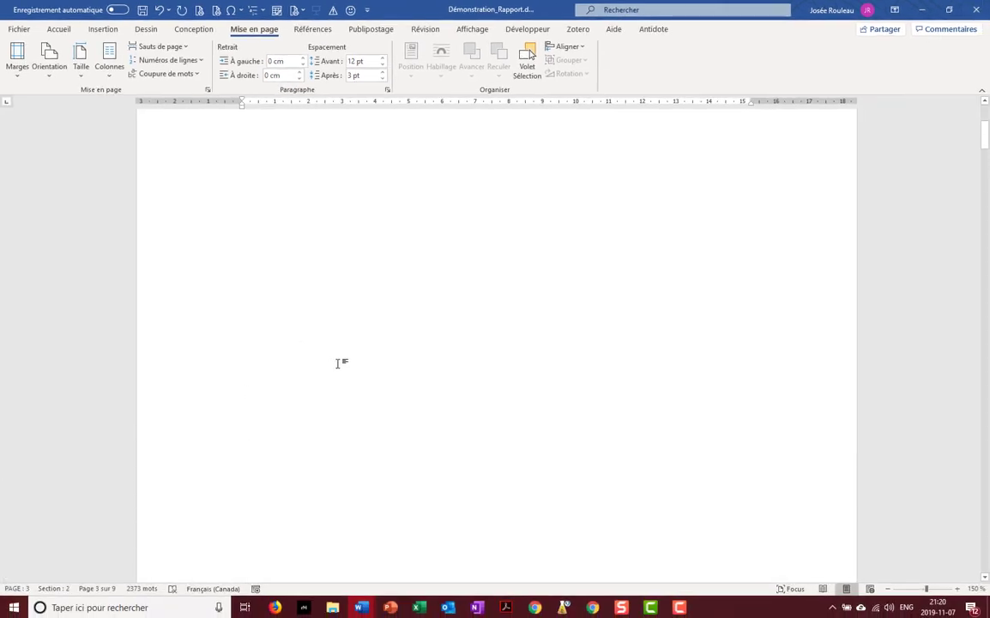
{"action": "left_click", "coordinate": [250, 243]}
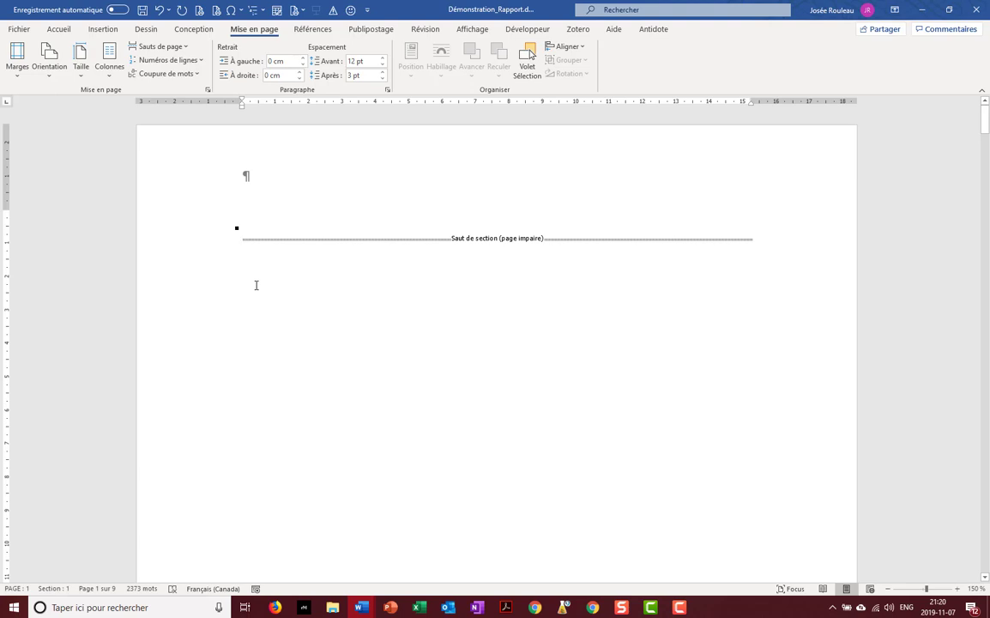
{"action": "key", "text": "Return"}
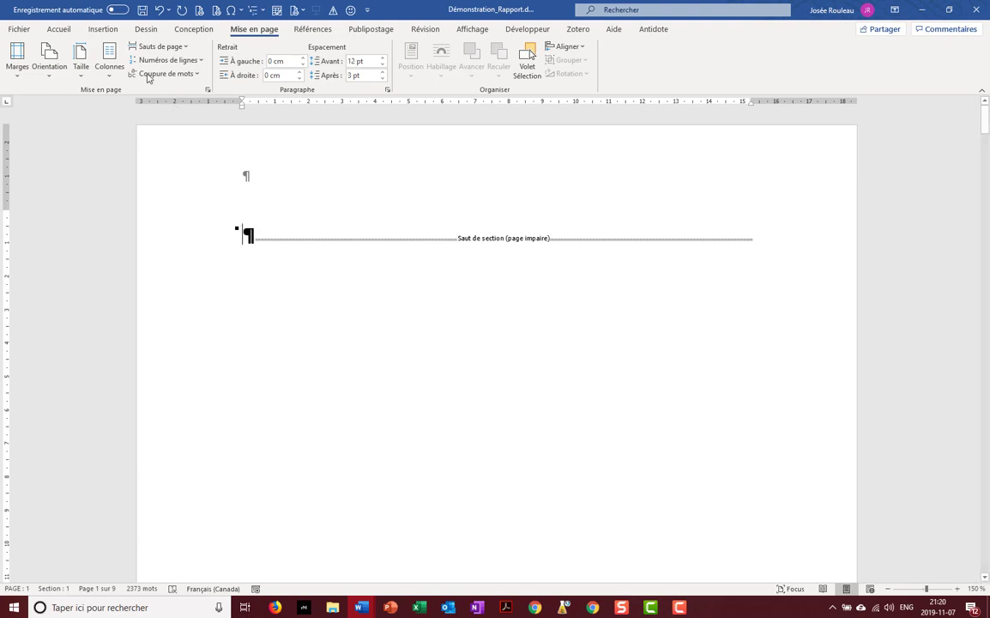
{"action": "left_click", "coordinate": [59, 29]}
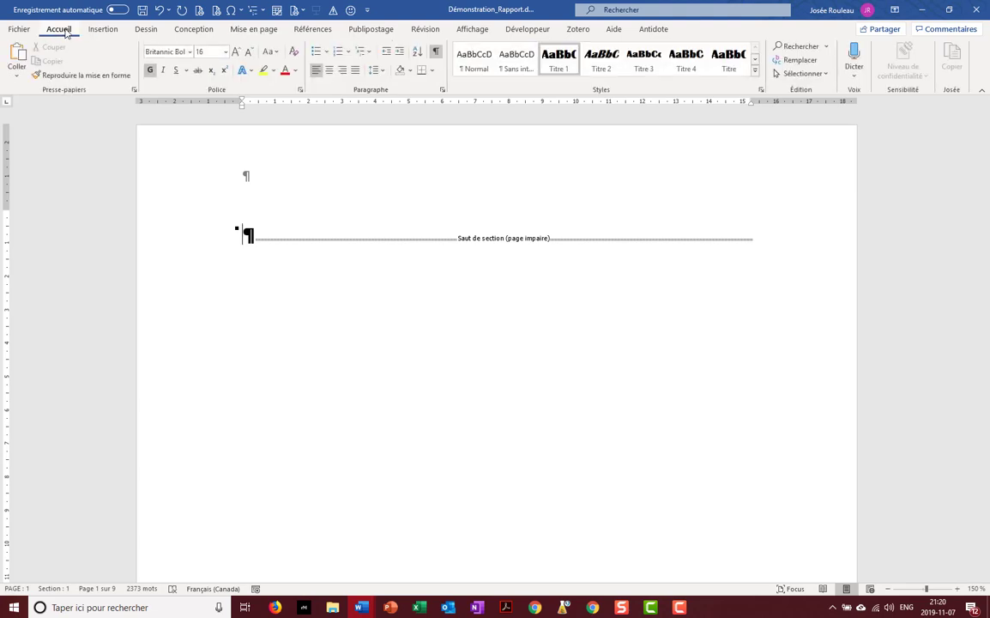
{"action": "left_click", "coordinate": [517, 67]}
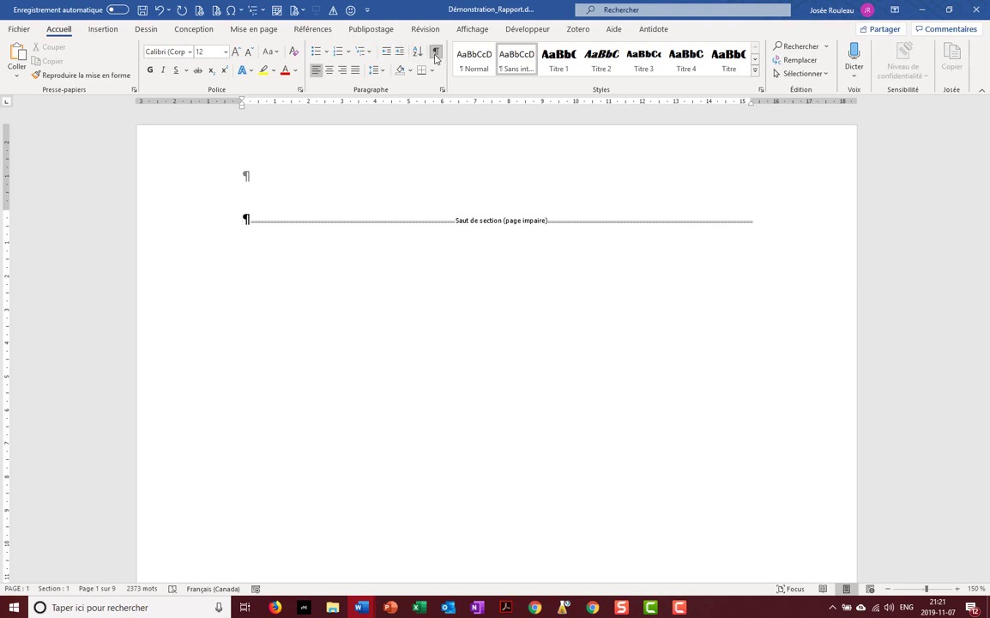
Paste the copied title page text into the empty first-page paragraph and centre all its lines horizontally.
{"action": "right_click", "coordinate": [243, 219]}
{"action": "left_click", "coordinate": [318, 285]}
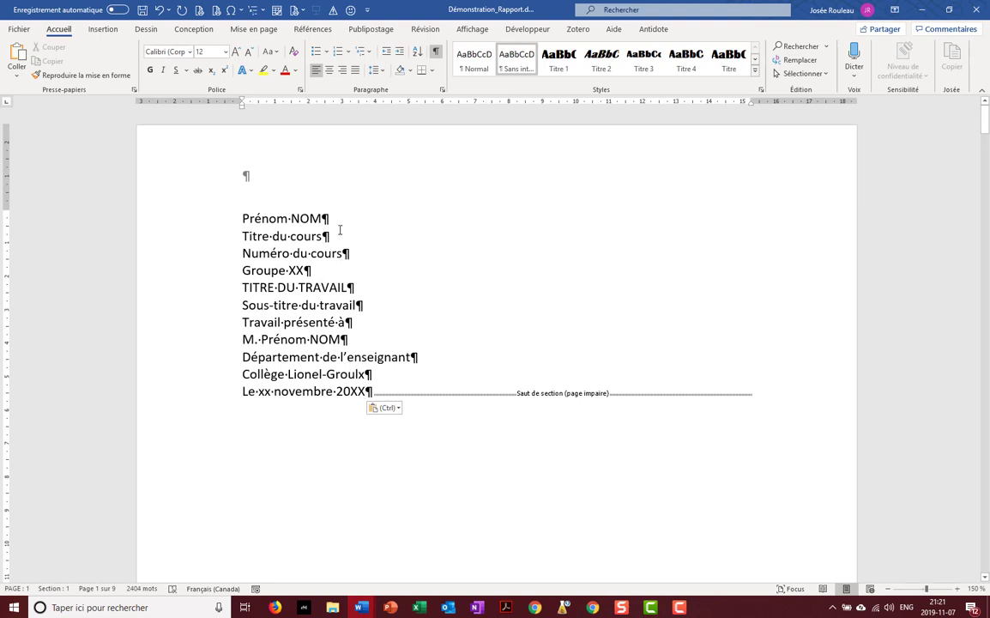
{"action": "left_click", "coordinate": [243, 219]}
{"action": "left_click_drag", "start_coordinate": [241, 216], "coordinate": [373, 391]}
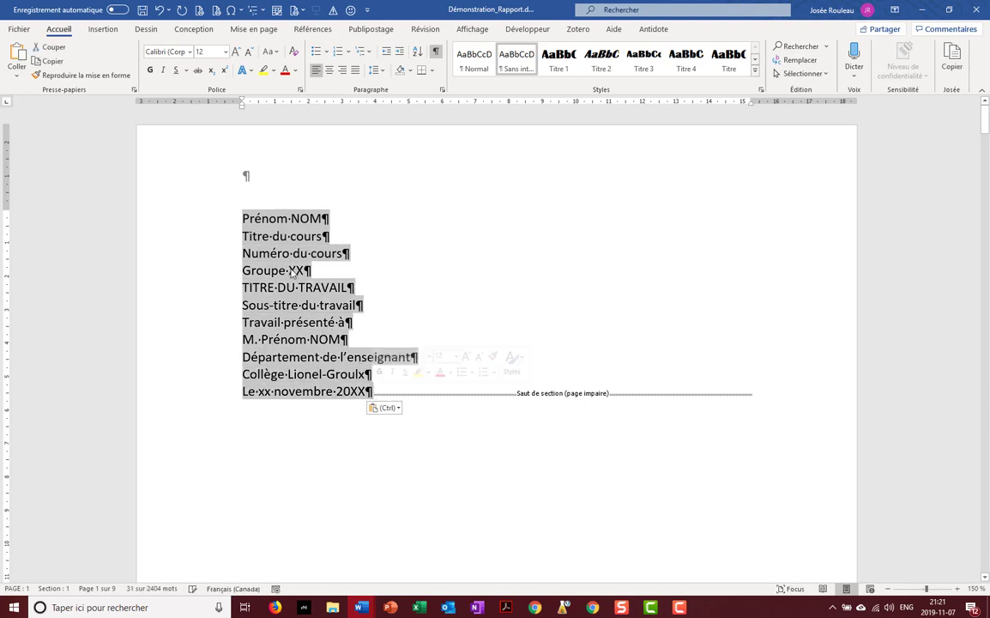
{"action": "left_click", "coordinate": [331, 72]}
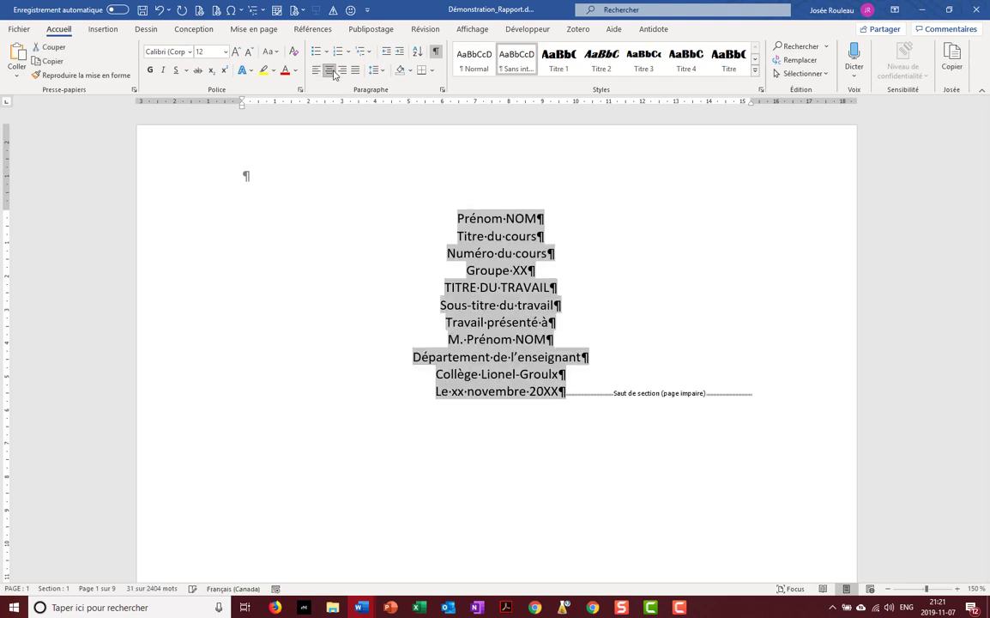
Set the title page section's vertical alignment to Justifié, applied to this section only.
{"action": "left_click", "coordinate": [464, 238]}
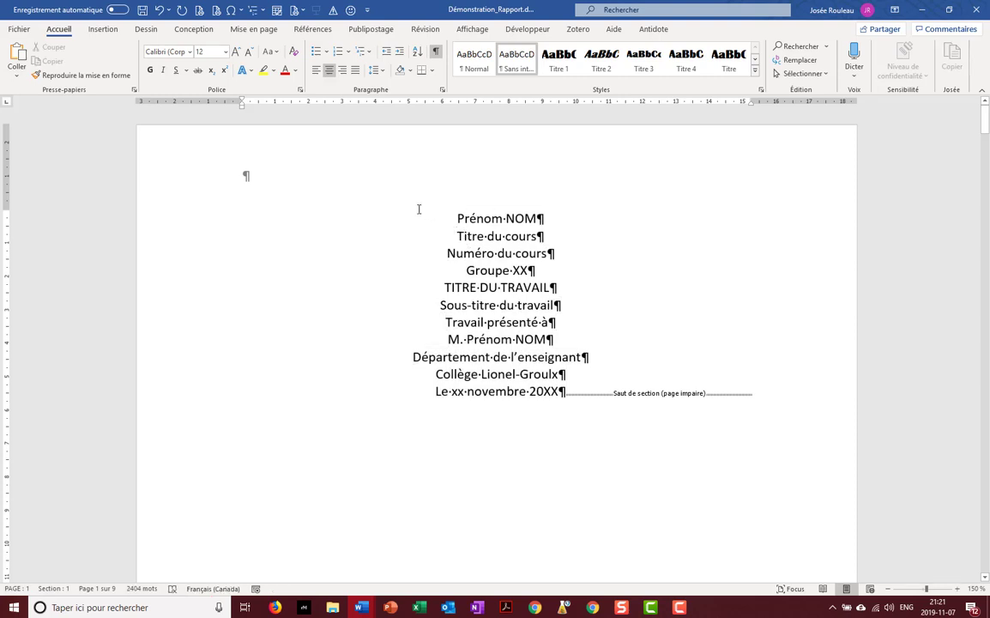
{"action": "left_click", "coordinate": [249, 30]}
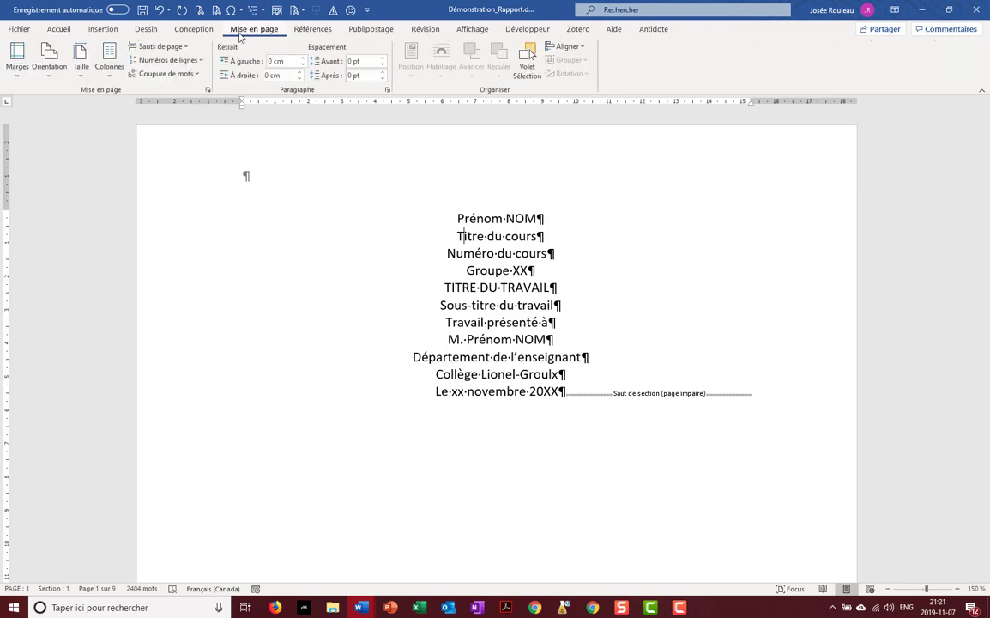
{"action": "left_click", "coordinate": [209, 90]}
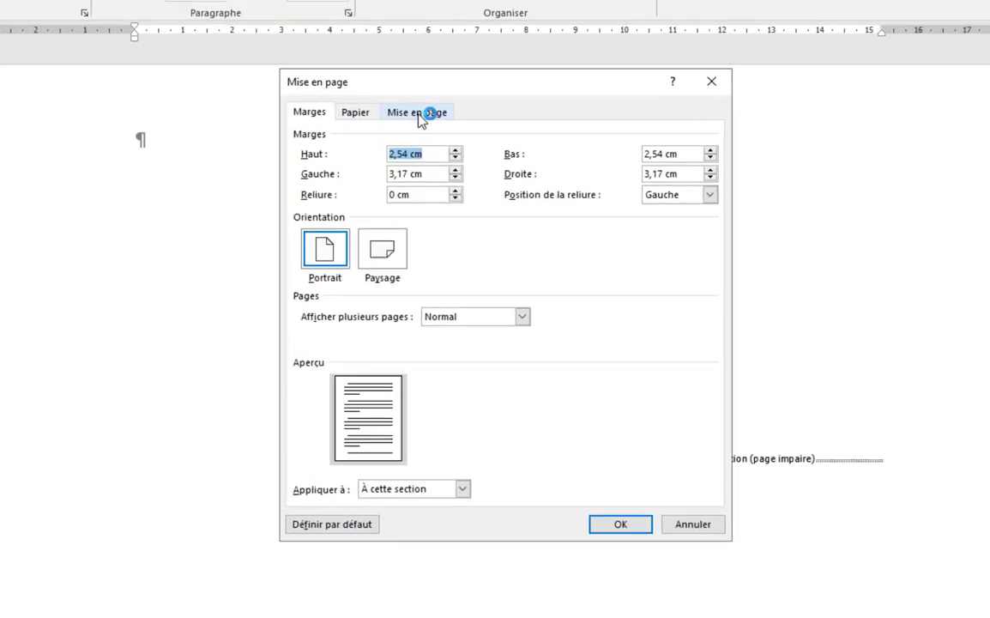
{"action": "left_click", "coordinate": [419, 114]}
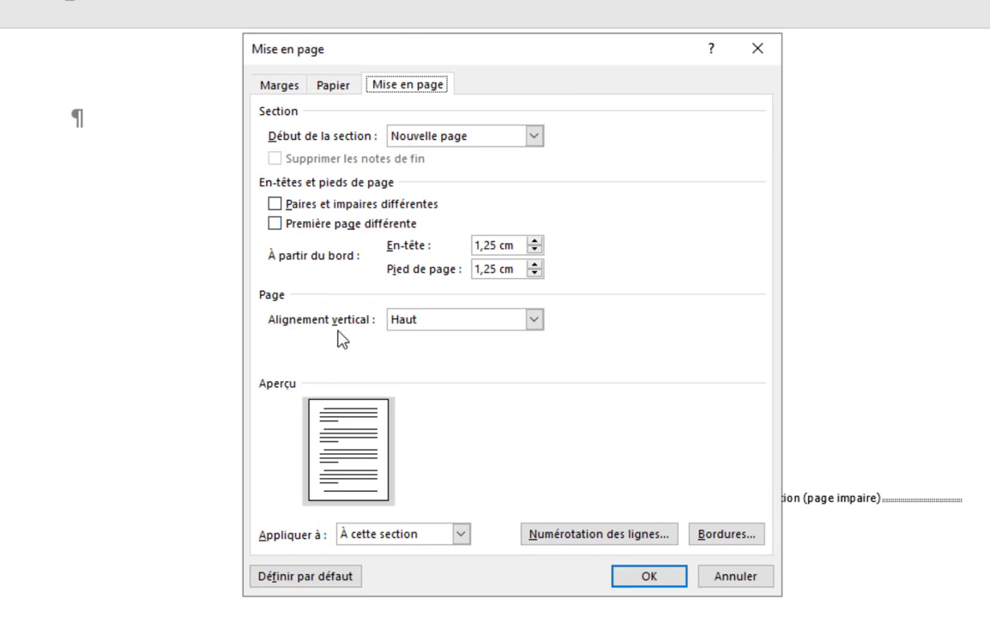
{"action": "left_click", "coordinate": [534, 321]}
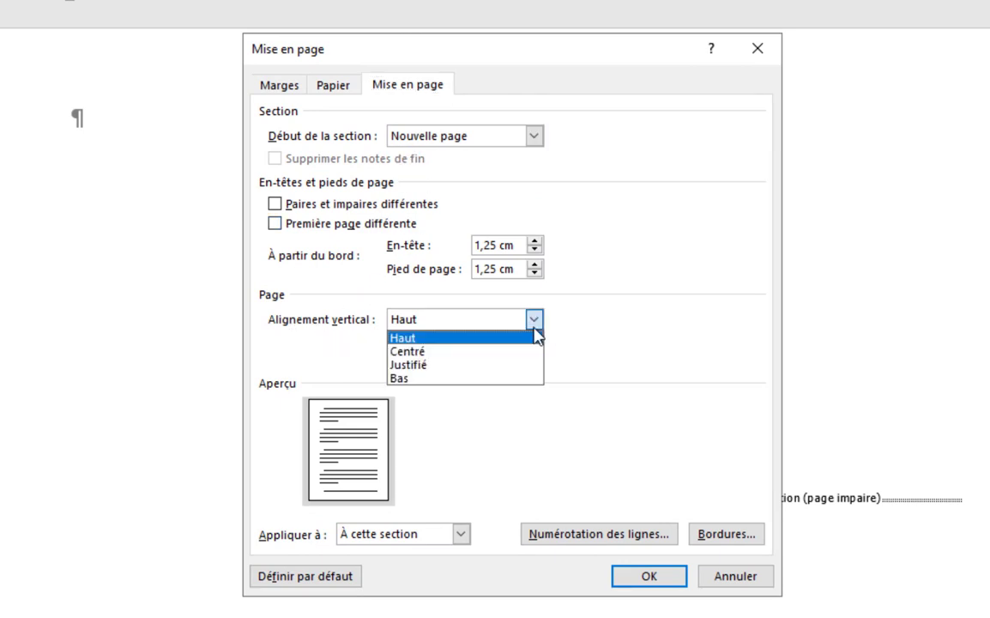
{"action": "left_click", "coordinate": [517, 365]}
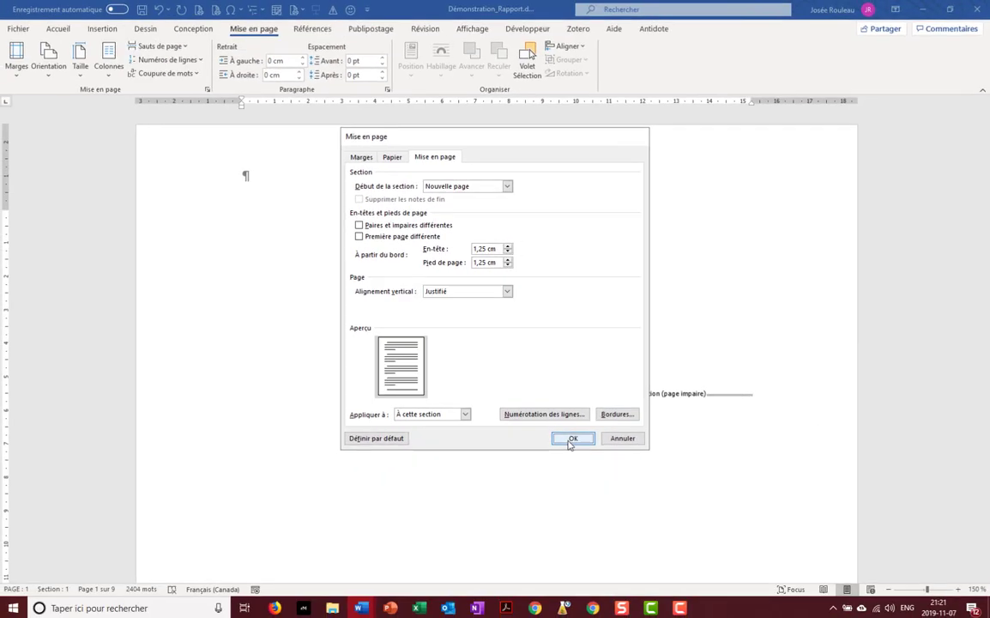
{"action": "left_click", "coordinate": [648, 576]}
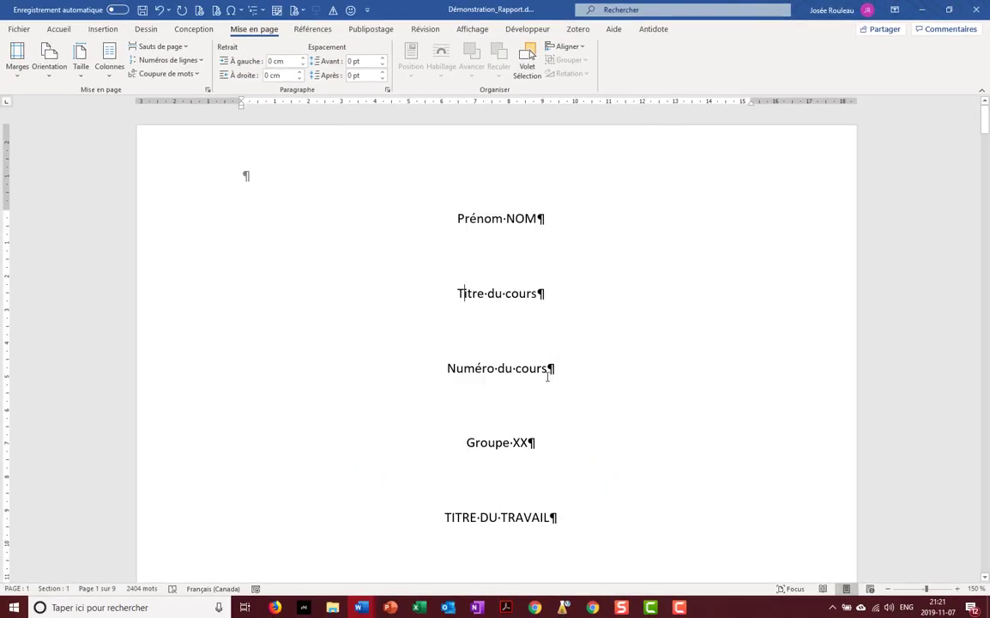
Group "Titre du cours", "Numéro du cours" and "Groupe XX" into one block by replacing the paragraph marks between them with manual line breaks.
{"action": "scroll", "coordinate": [549, 399], "scroll_direction": "down", "scroll_amount": 5}
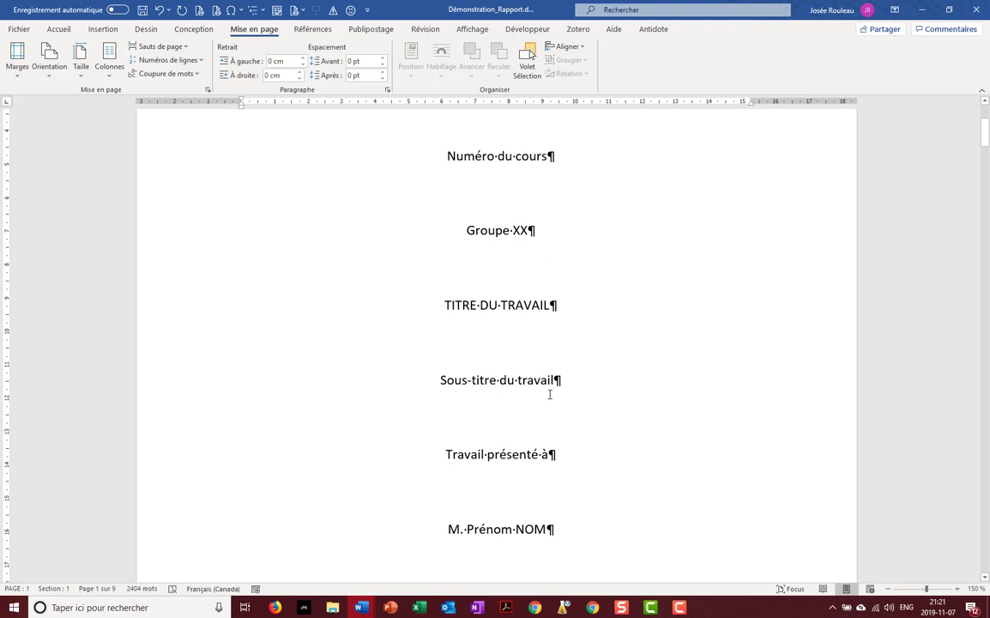
{"action": "scroll", "coordinate": [549, 395], "scroll_direction": "down", "scroll_amount": 5}
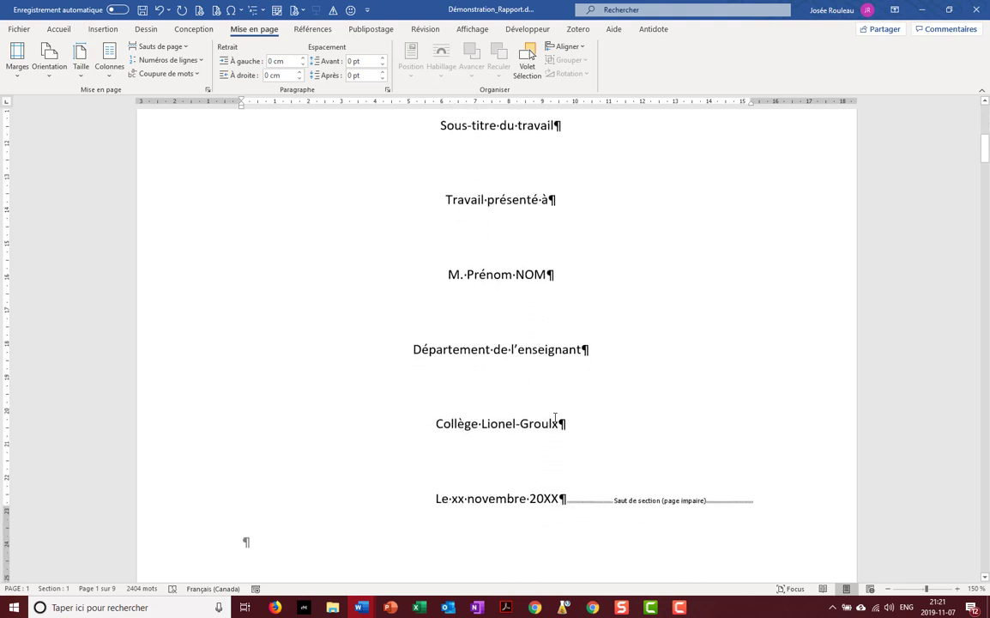
{"action": "scroll", "coordinate": [556, 412], "scroll_direction": "up", "scroll_amount": 10}
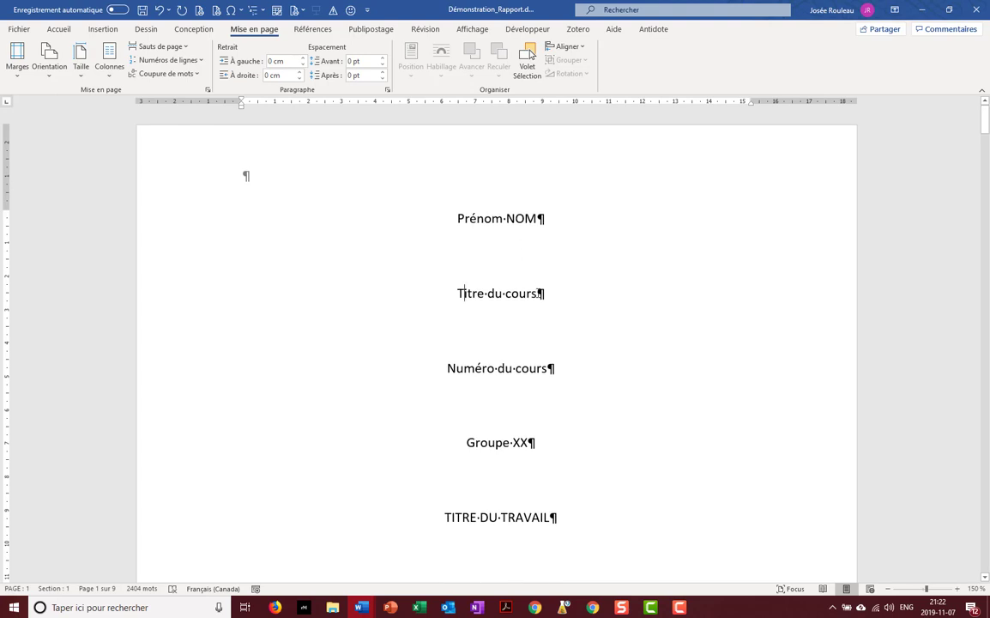
{"action": "left_click", "coordinate": [553, 294]}
{"action": "key", "text": "Delete"}
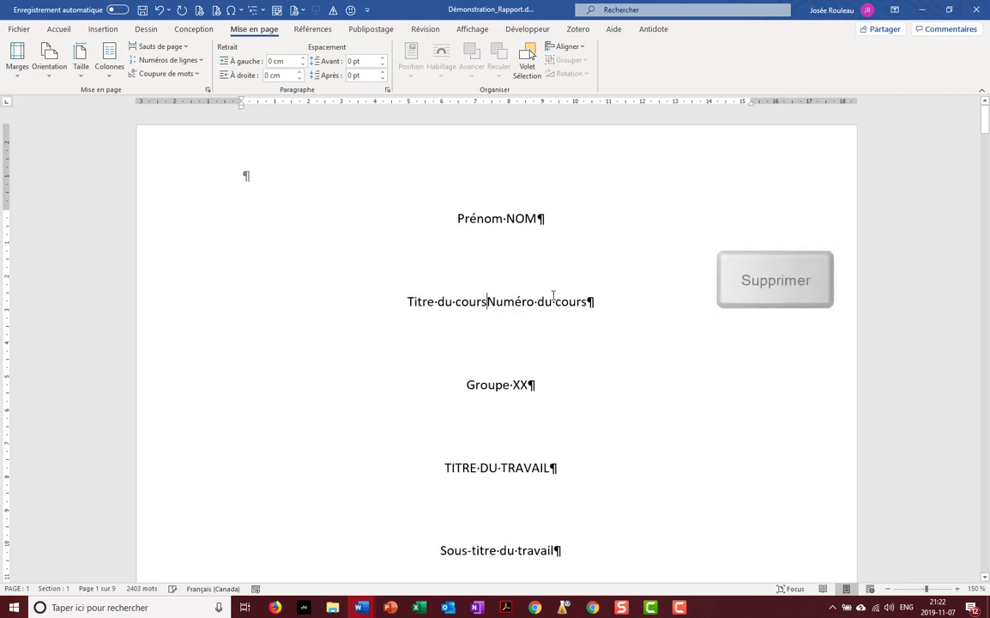
{"action": "key", "text": "shift+Return"}
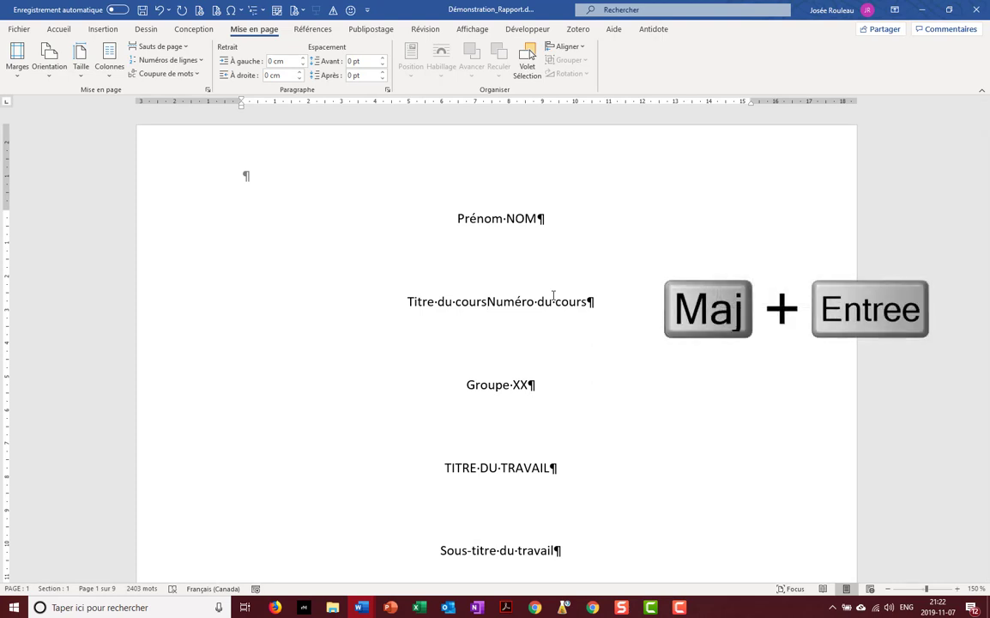
{"action": "key", "text": "shift+Return"}
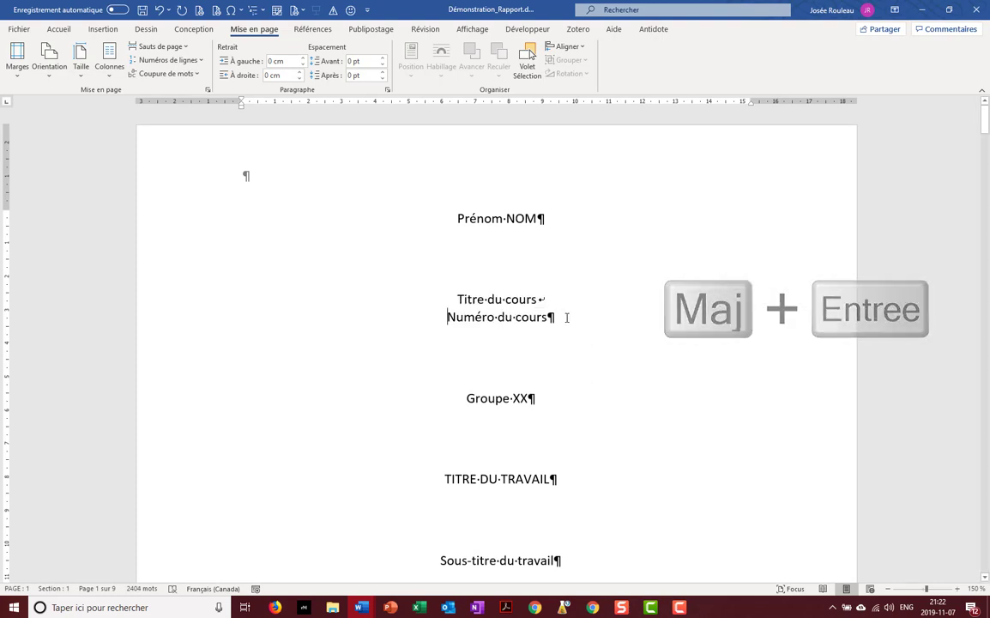
{"action": "left_click", "coordinate": [566, 317]}
{"action": "key", "text": "Delete"}
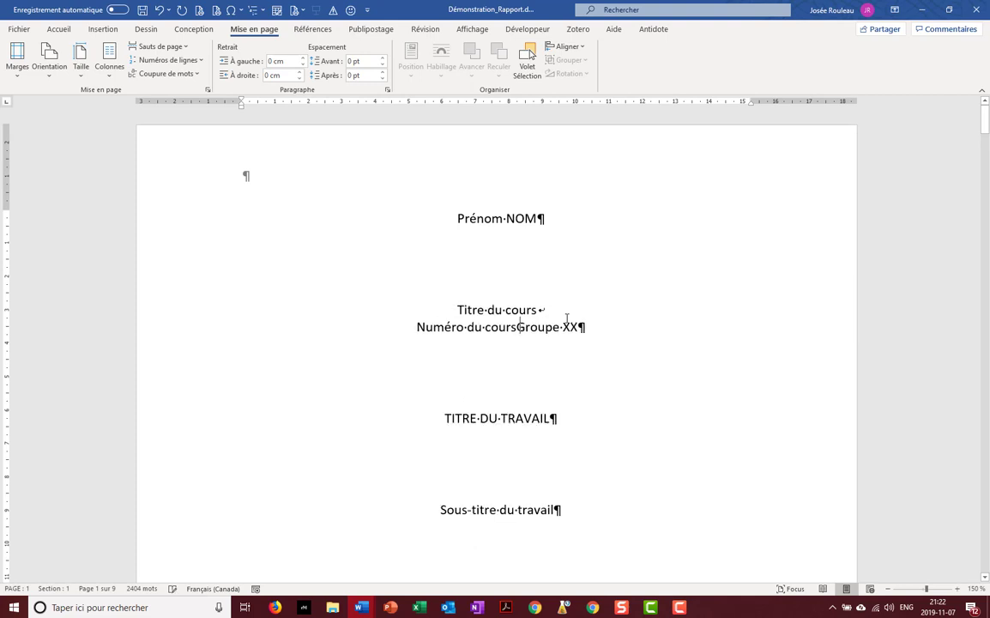
{"action": "key", "text": "shift+Return"}
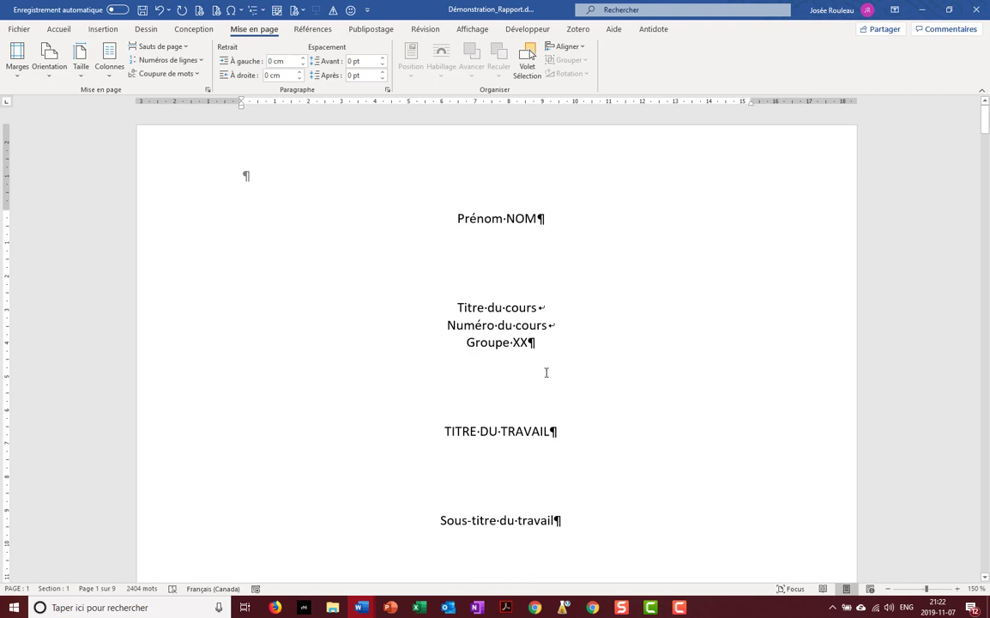
Replace the paragraph mark between "TITRE DU TRAVAIL" and "Sous-titre du travail" with a manual line break.
{"action": "scroll", "coordinate": [542, 392], "scroll_direction": "down", "scroll_amount": 2}
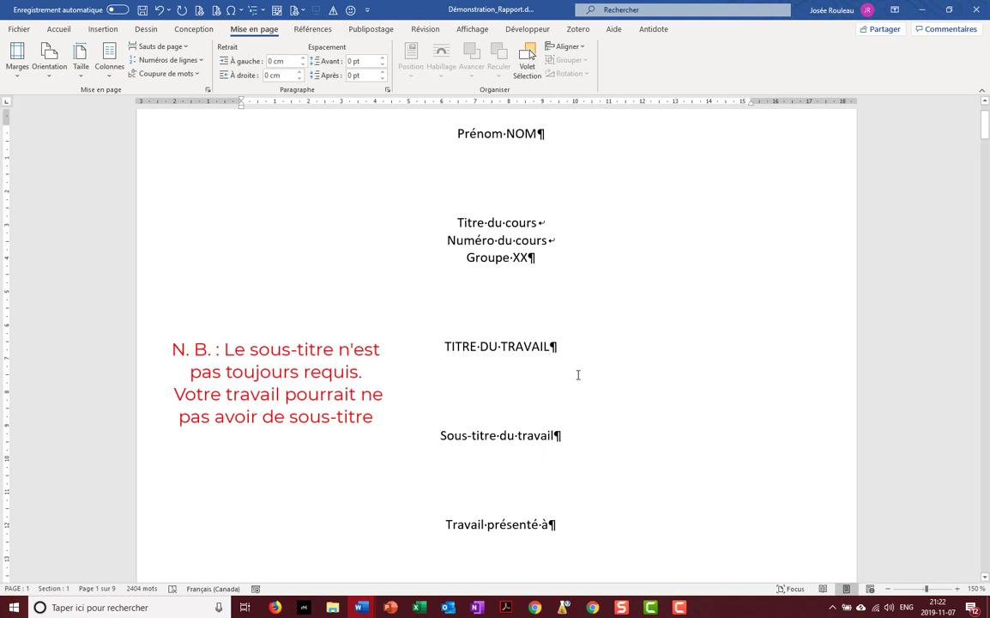
{"action": "key", "text": "Delete"}
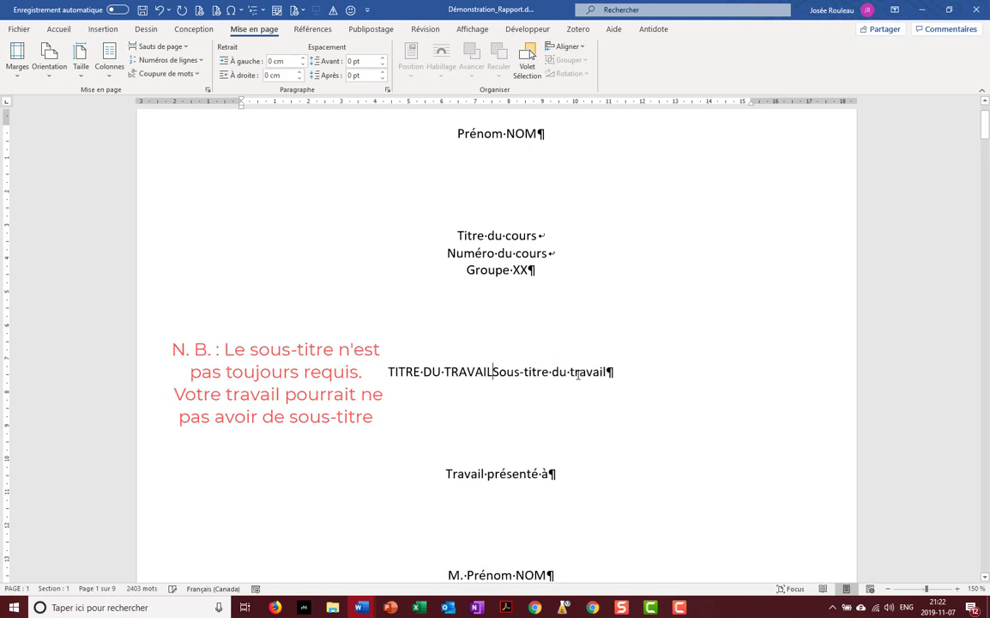
{"action": "key", "text": "shift+Return"}
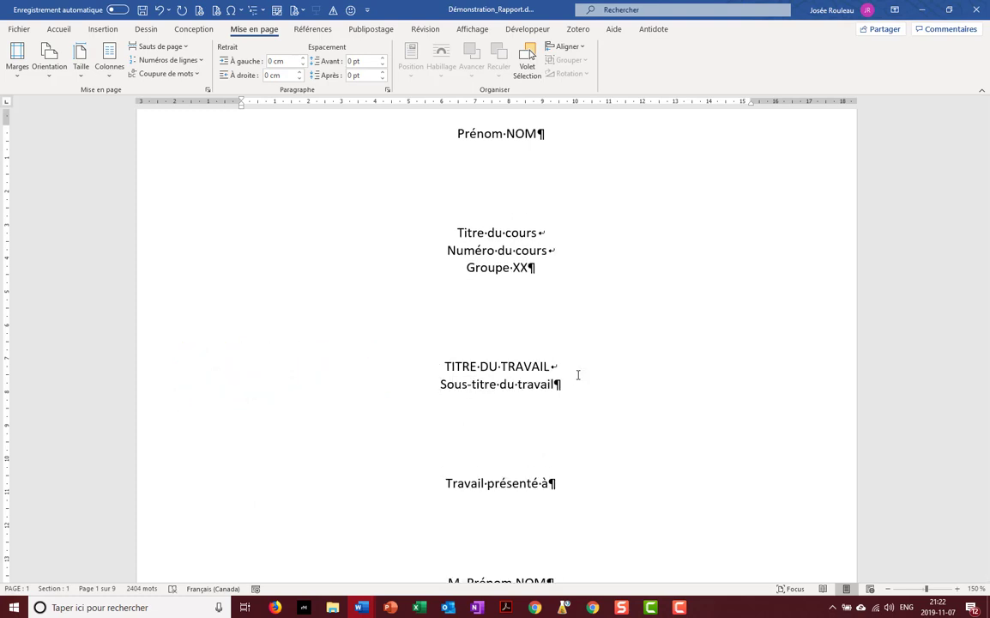
Join "Travail présenté à" and the teacher's name line into one paragraph separated by a manual line break.
{"action": "scroll", "coordinate": [577, 375], "scroll_direction": "down", "scroll_amount": 3}
{"action": "left_click", "coordinate": [561, 310]}
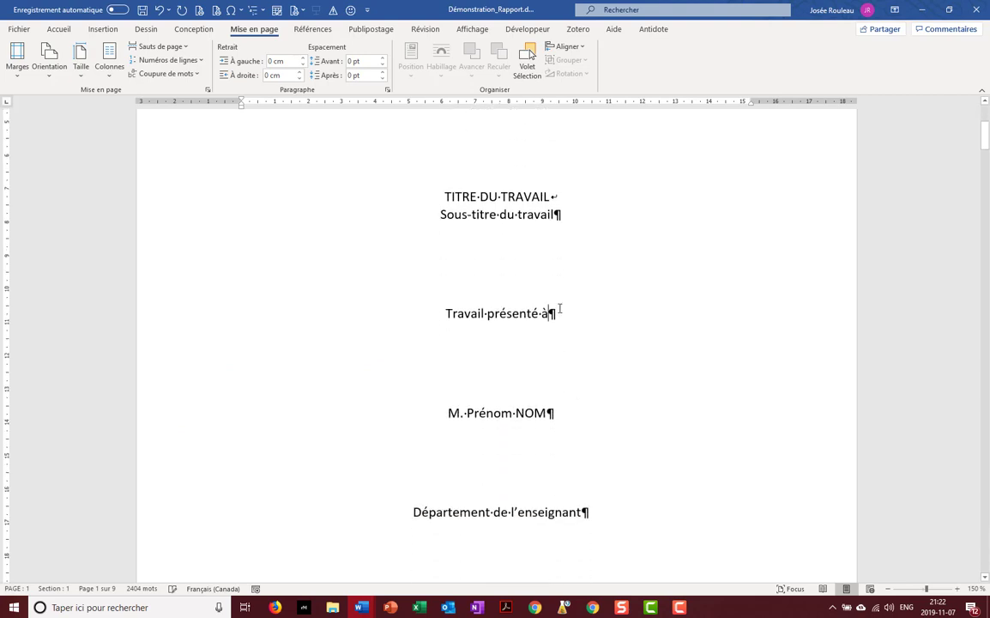
{"action": "key", "text": "Delete"}
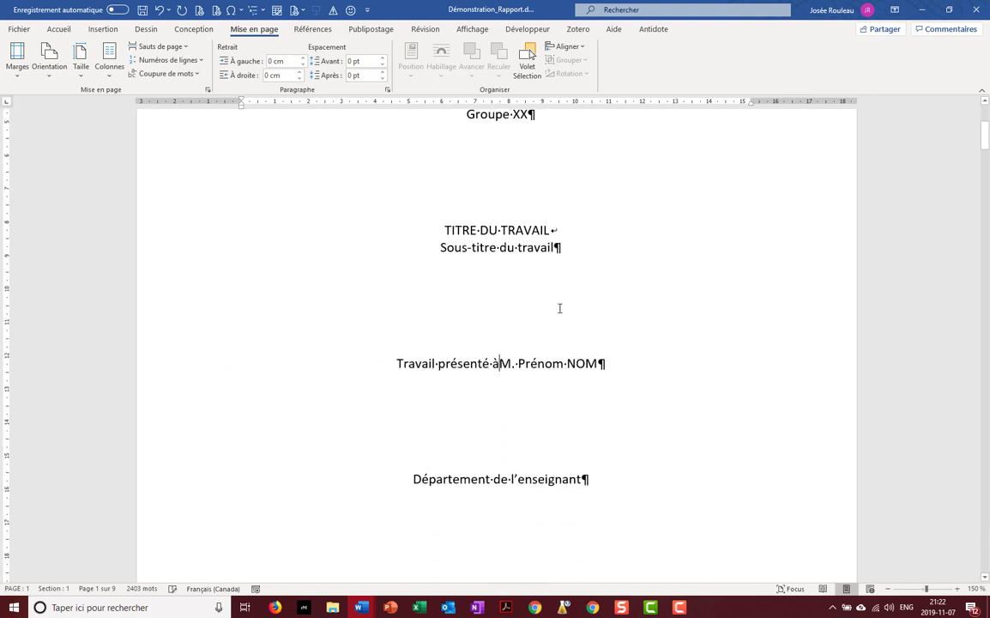
{"action": "key", "text": "shift+Return"}
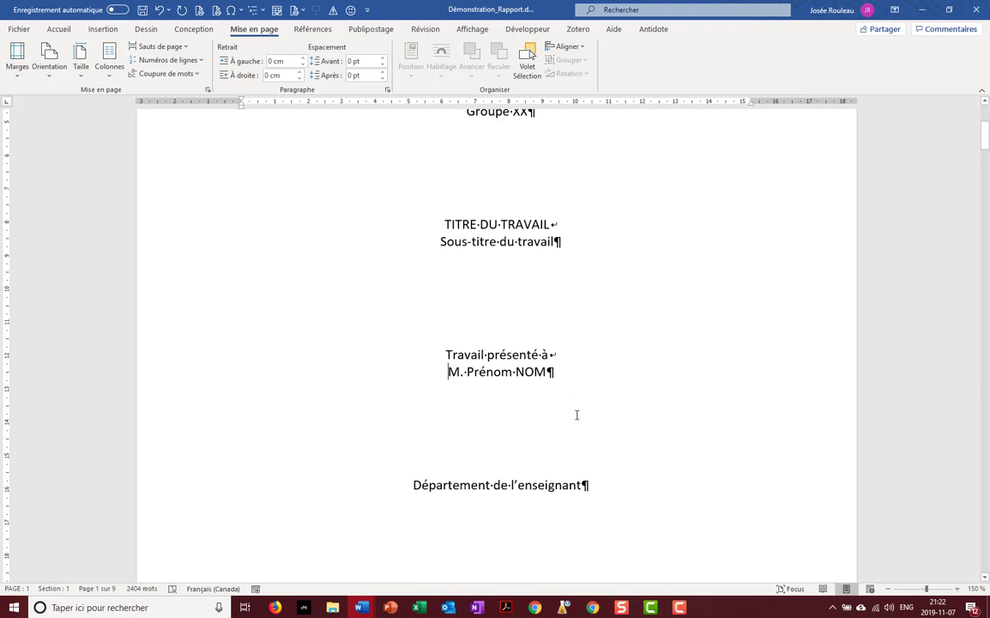
Join "Département de l'enseignant" and "Collège Lionel-Groulx" into one paragraph separated by a manual line break.
{"action": "scroll", "coordinate": [577, 410], "scroll_direction": "down", "scroll_amount": 3}
{"action": "left_click", "coordinate": [591, 358]}
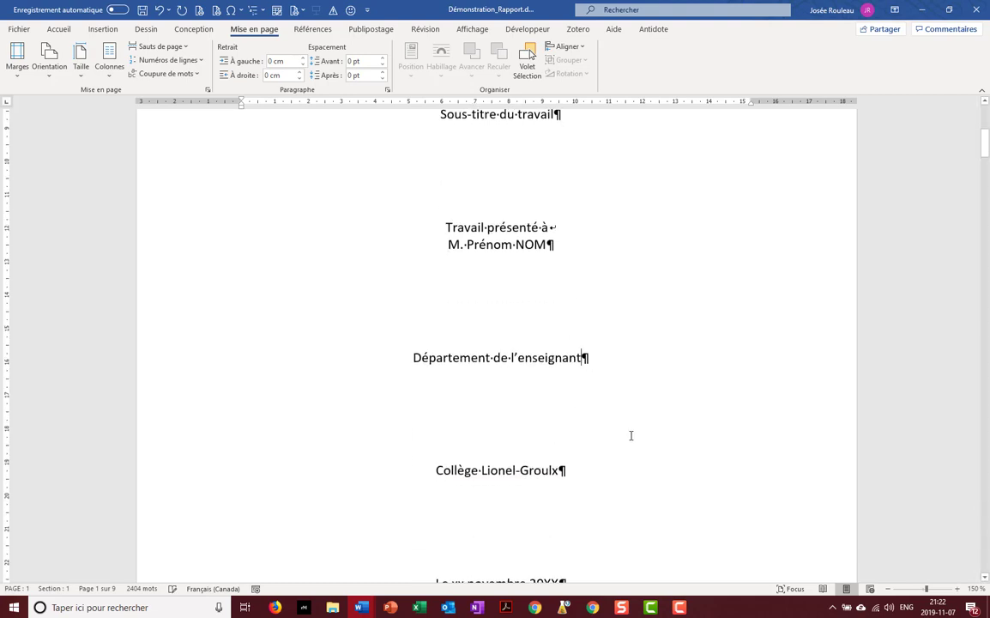
{"action": "key", "text": "Delete"}
{"action": "key", "text": "shift+Return"}
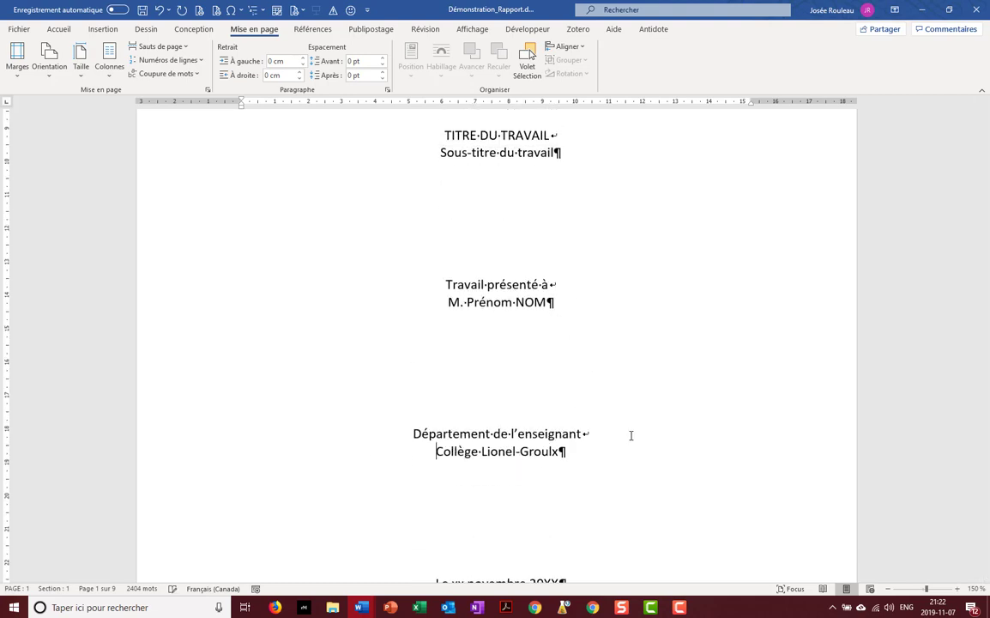
Replace the paragraph mark between "Collège Lionel-Groulx" and "Le xx novembre 20XX" with a manual line break.
{"action": "key", "text": "Delete"}
{"action": "key", "text": "shift+Return"}
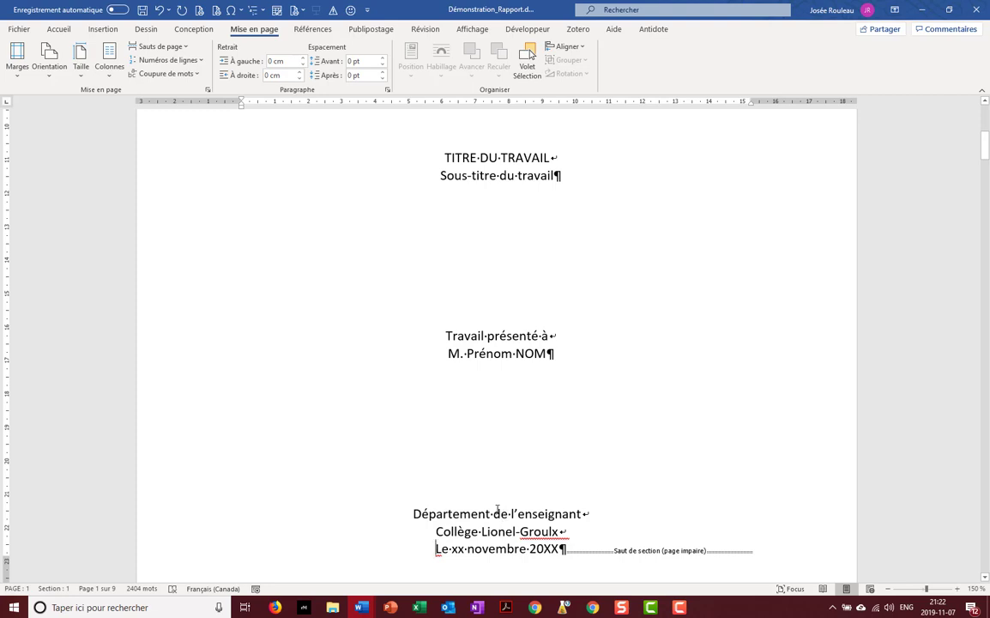
Set up a page border of type Encadrement, applied only to the title page's section (À cette section).
{"action": "scroll", "coordinate": [496, 486], "scroll_direction": "up", "scroll_amount": 3}
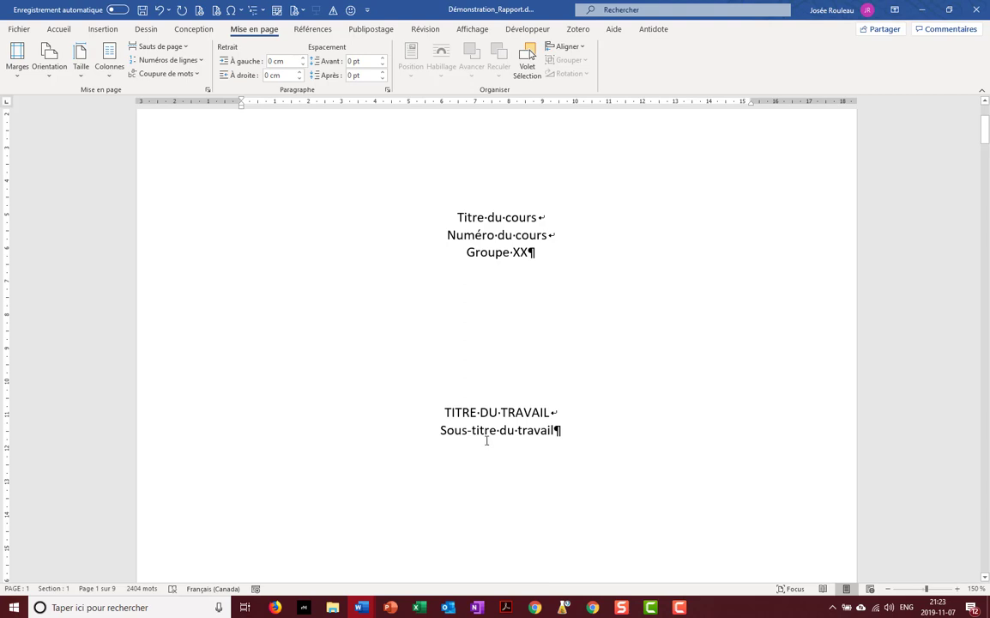
{"action": "left_click", "coordinate": [190, 31]}
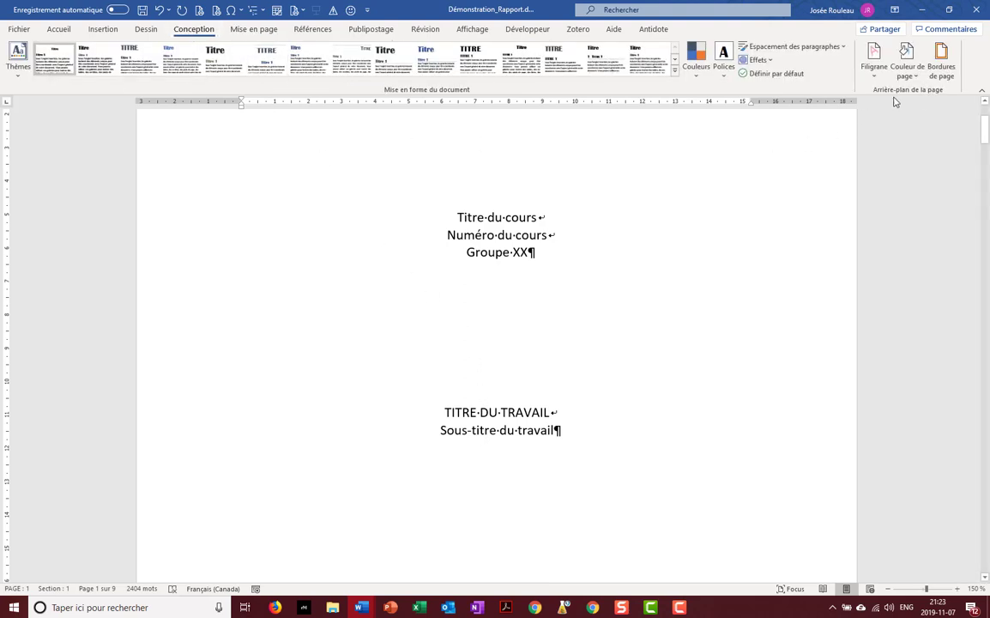
{"action": "left_click", "coordinate": [939, 82]}
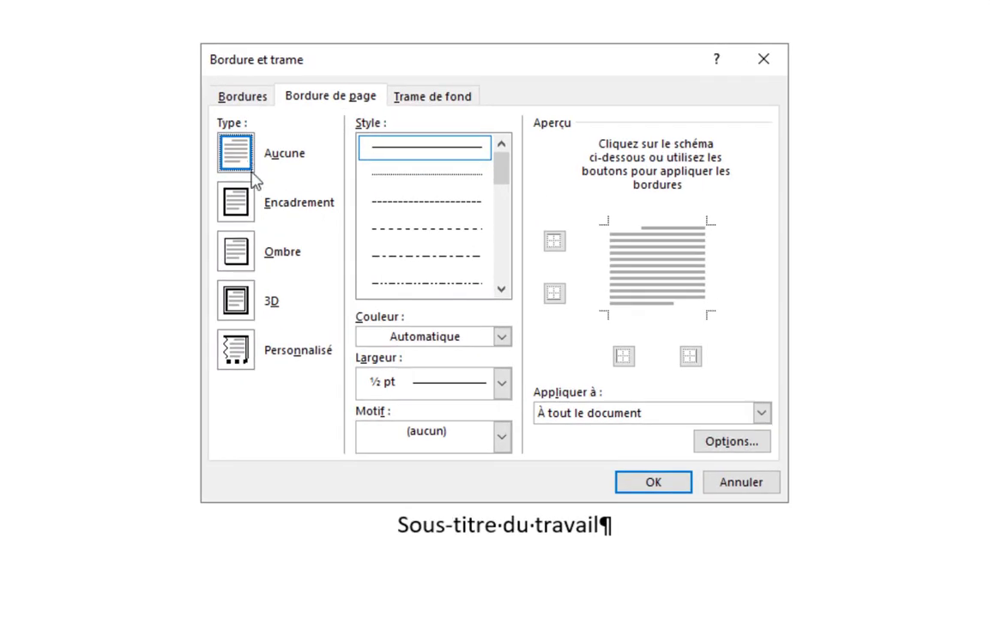
{"action": "left_click", "coordinate": [245, 220]}
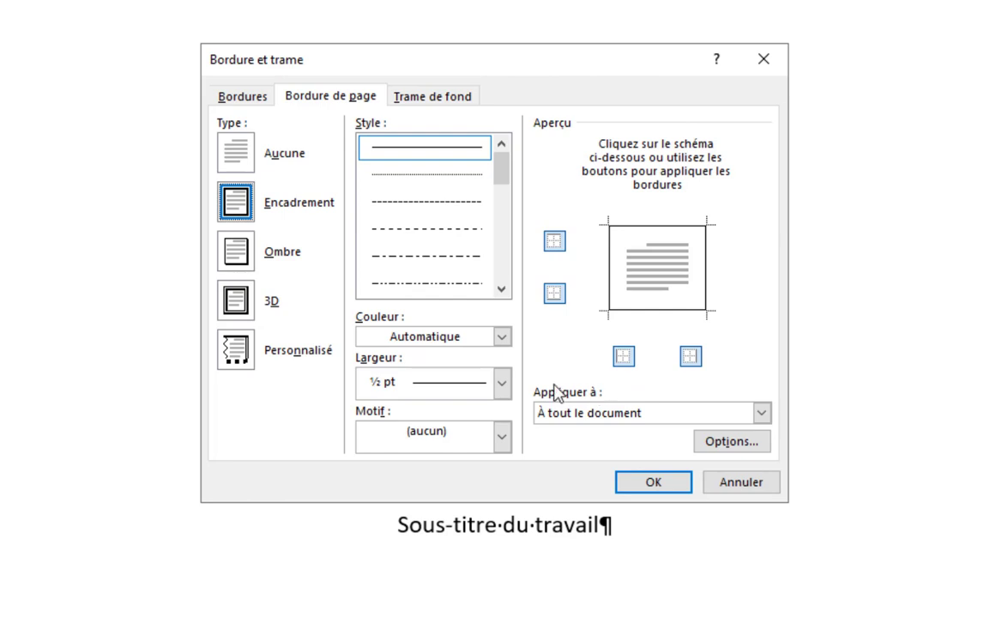
{"action": "left_click", "coordinate": [587, 415]}
{"action": "left_click", "coordinate": [570, 446]}
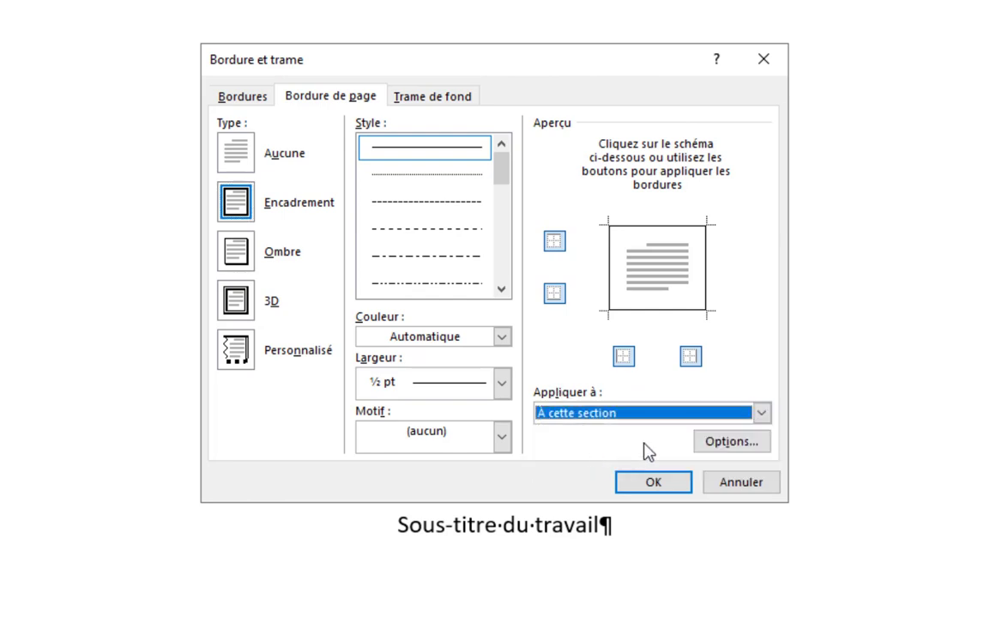
Position the page border relative to the text (Texte) and set its top, bottom, left and right margins to 10 pt.
{"action": "left_click", "coordinate": [725, 446]}
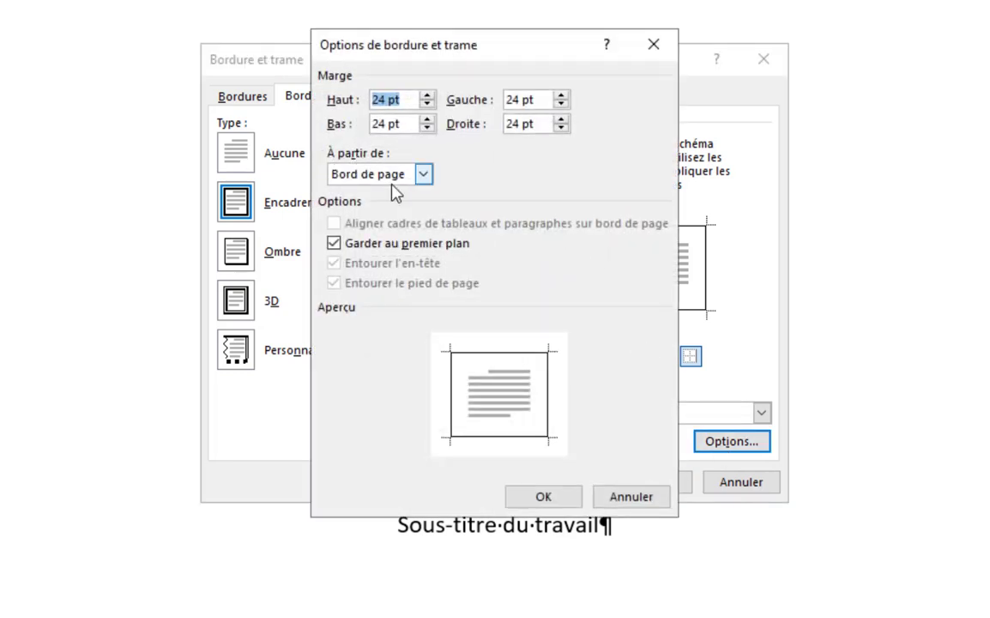
{"action": "left_click", "coordinate": [421, 174]}
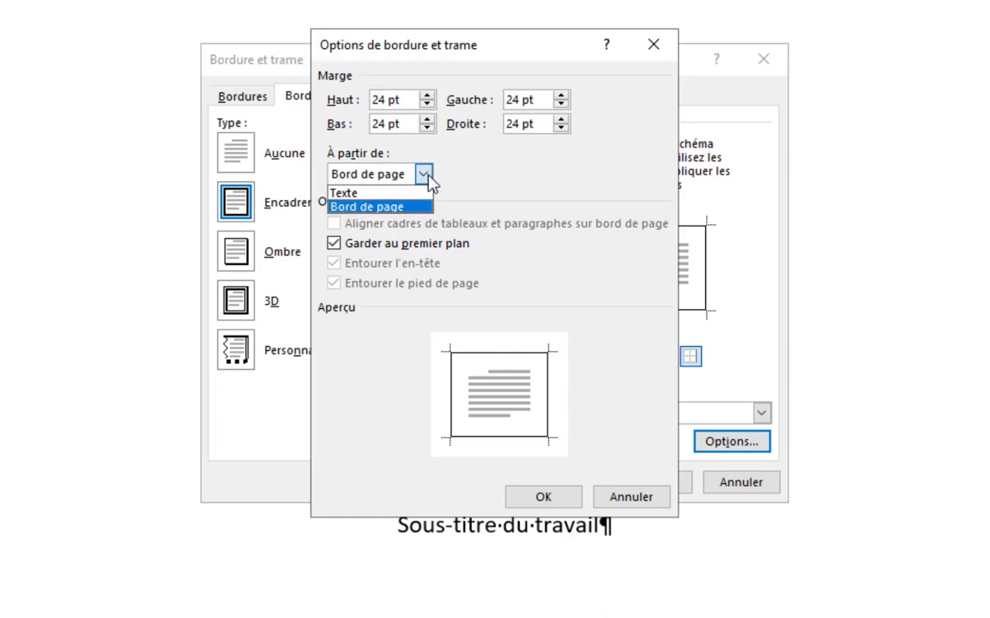
{"action": "left_click", "coordinate": [429, 192]}
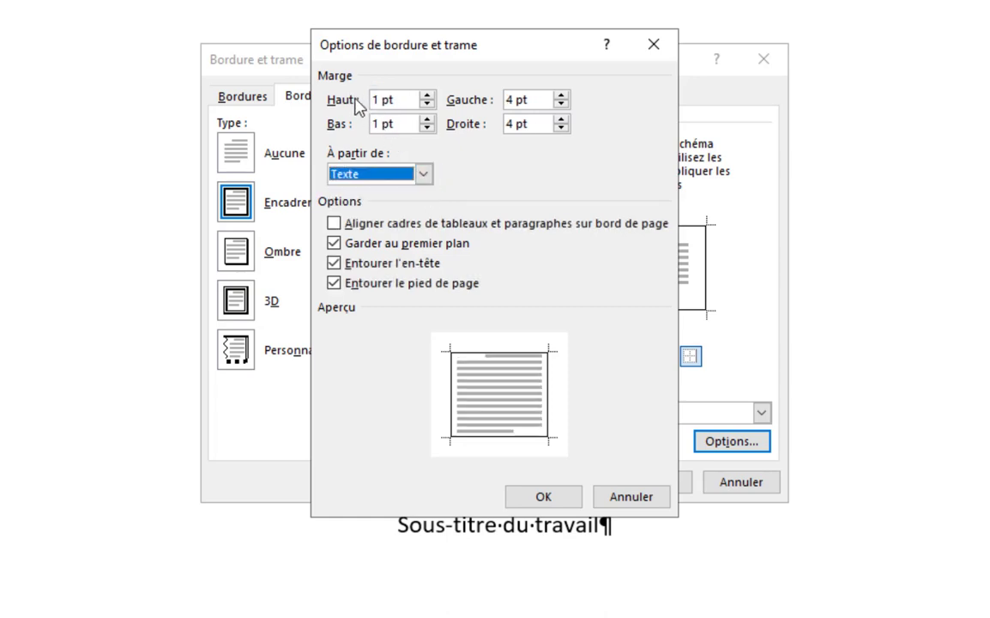
{"action": "left_click_drag", "start_coordinate": [402, 100], "coordinate": [358, 109]}
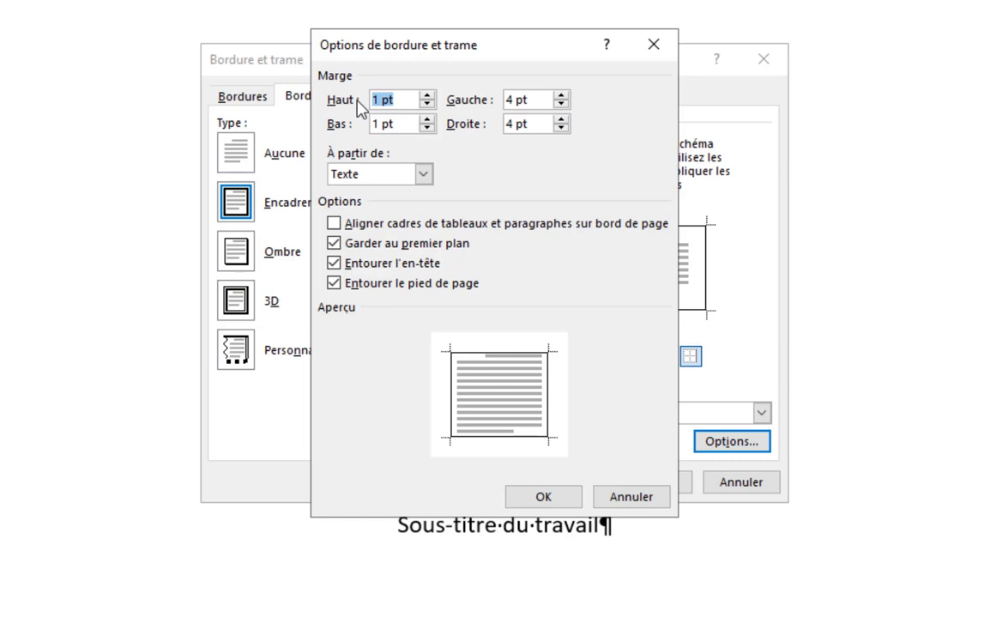
{"action": "type", "text": "10"}
{"action": "key", "text": "Tab"}
{"action": "type", "text": "10"}
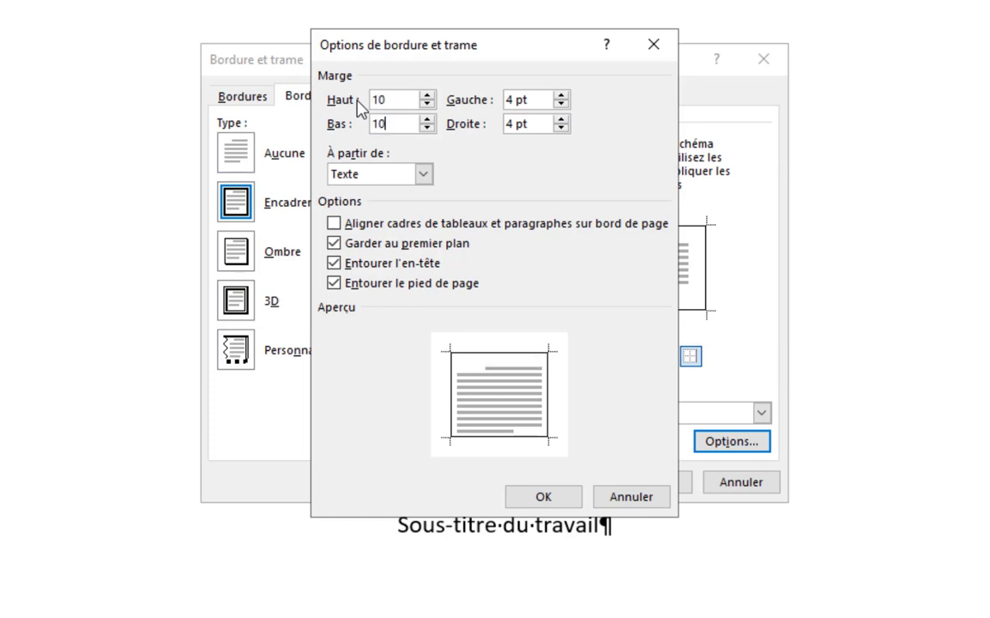
{"action": "key", "text": "Tab"}
{"action": "type", "text": "10"}
{"action": "key", "text": "Tab"}
{"action": "type", "text": "10"}
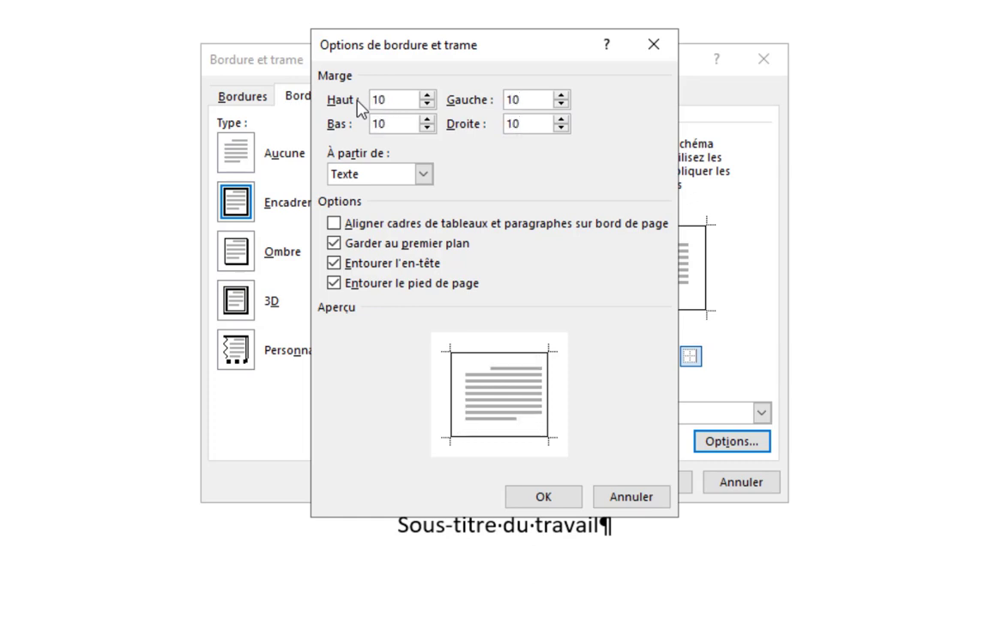
Turn off surrounding the header and footer with the border, and apply the page border to the title page.
{"action": "left_click", "coordinate": [335, 283]}
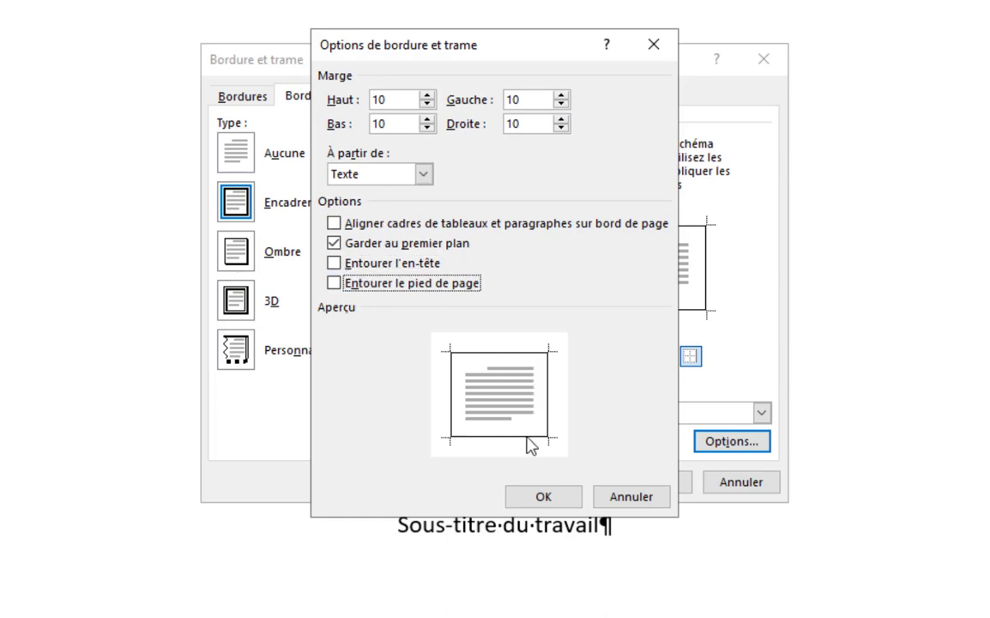
{"action": "left_click", "coordinate": [544, 497]}
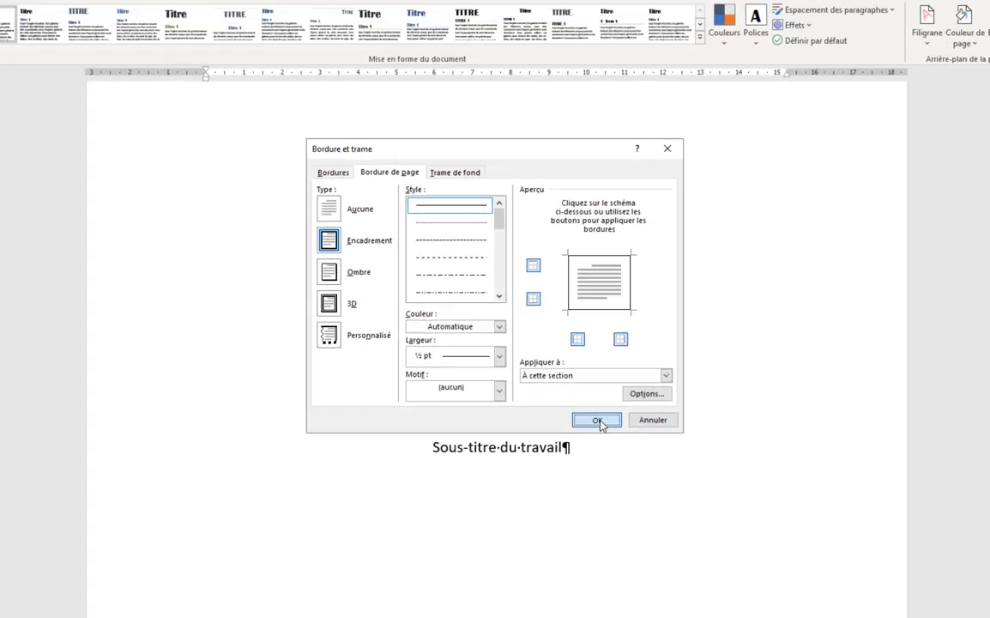
{"action": "left_click", "coordinate": [654, 483]}
{"action": "scroll", "coordinate": [587, 387], "scroll_direction": "up", "scroll_amount": 6}
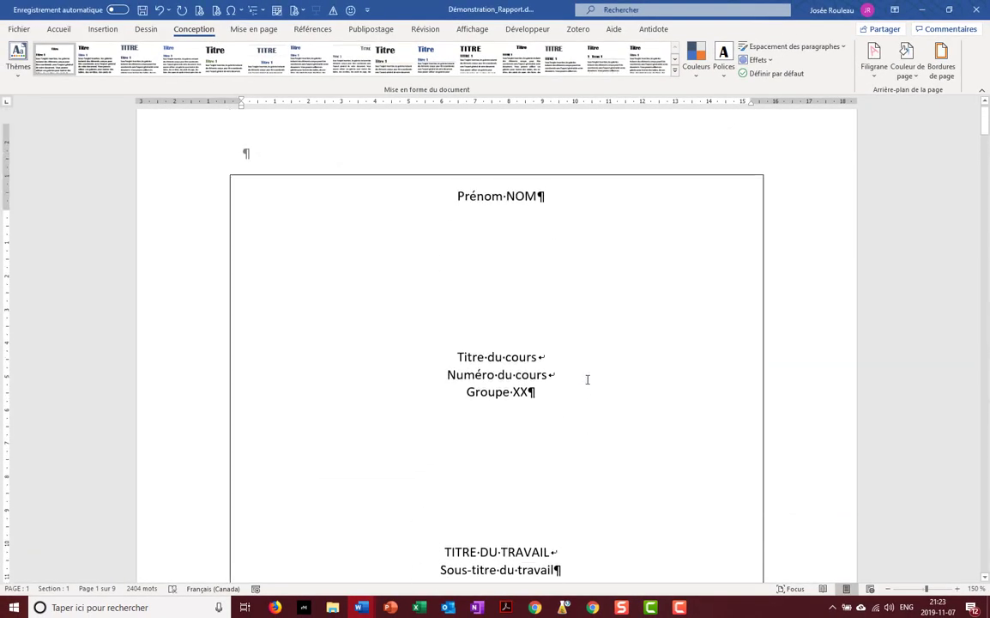
{"action": "scroll", "coordinate": [588, 381], "scroll_direction": "down", "scroll_amount": 3}
{"action": "scroll", "coordinate": [587, 379], "scroll_direction": "down", "scroll_amount": 1}
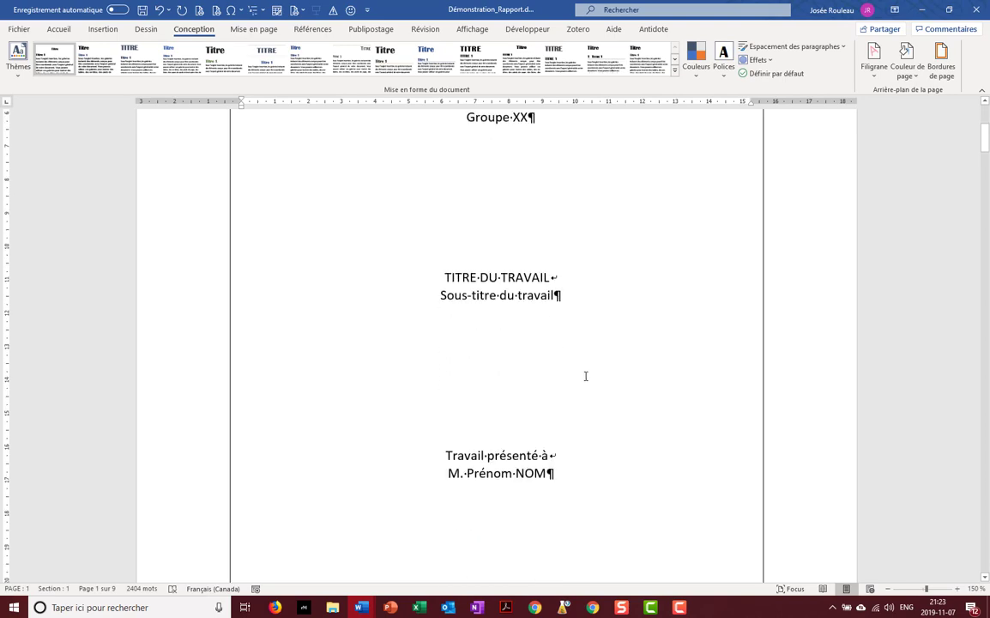